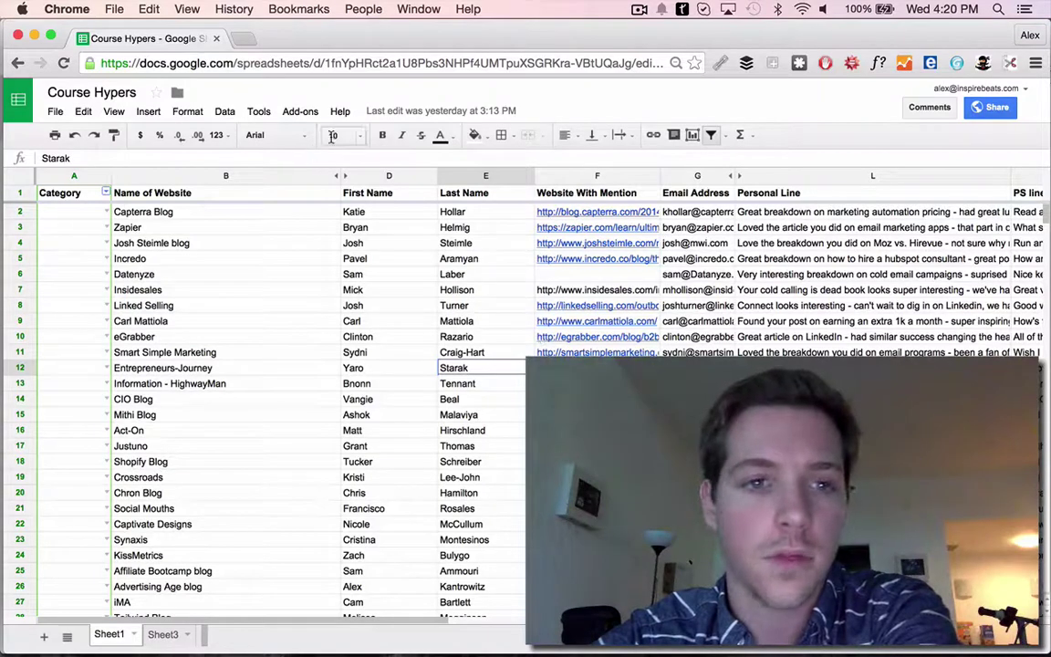
Browse the Add-ons menu to look over the Power Tools options
{"action": "left_click", "coordinate": [288, 111]}
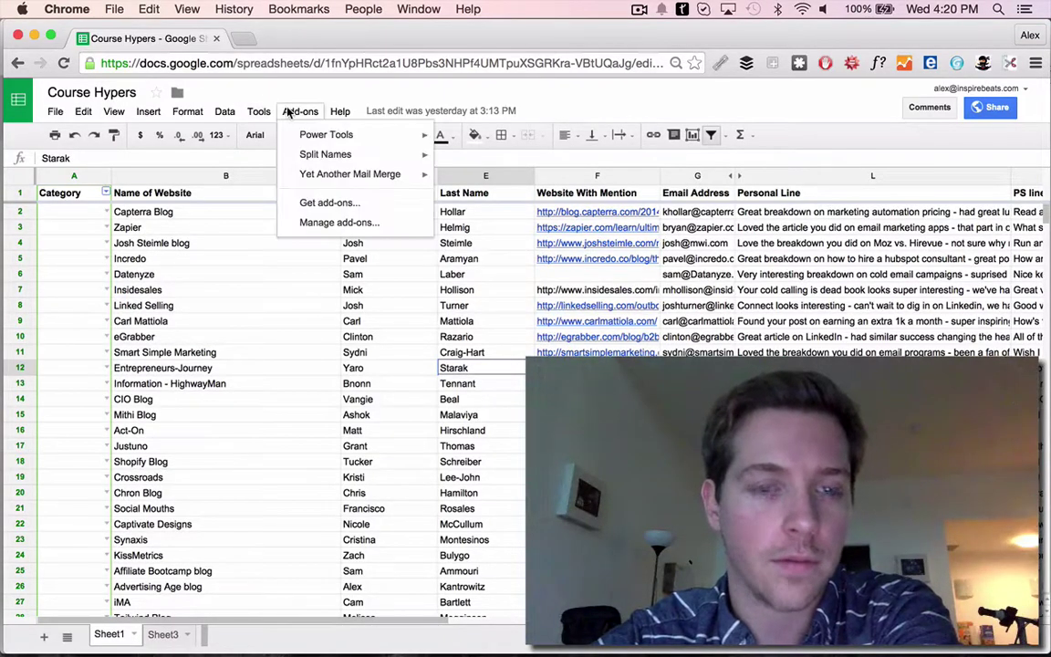
{"action": "left_click", "coordinate": [288, 111]}
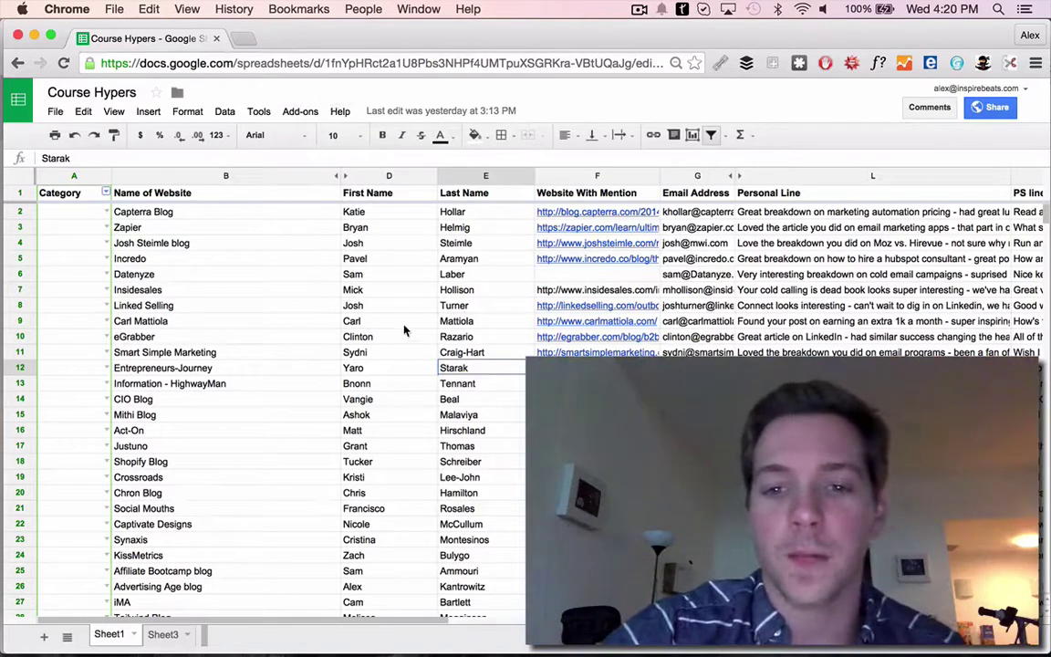
{"action": "scroll", "coordinate": [693, 274], "scroll_direction": "right", "scroll_amount": 2}
{"action": "scroll", "coordinate": [182, 228], "scroll_direction": "left", "scroll_amount": 2}
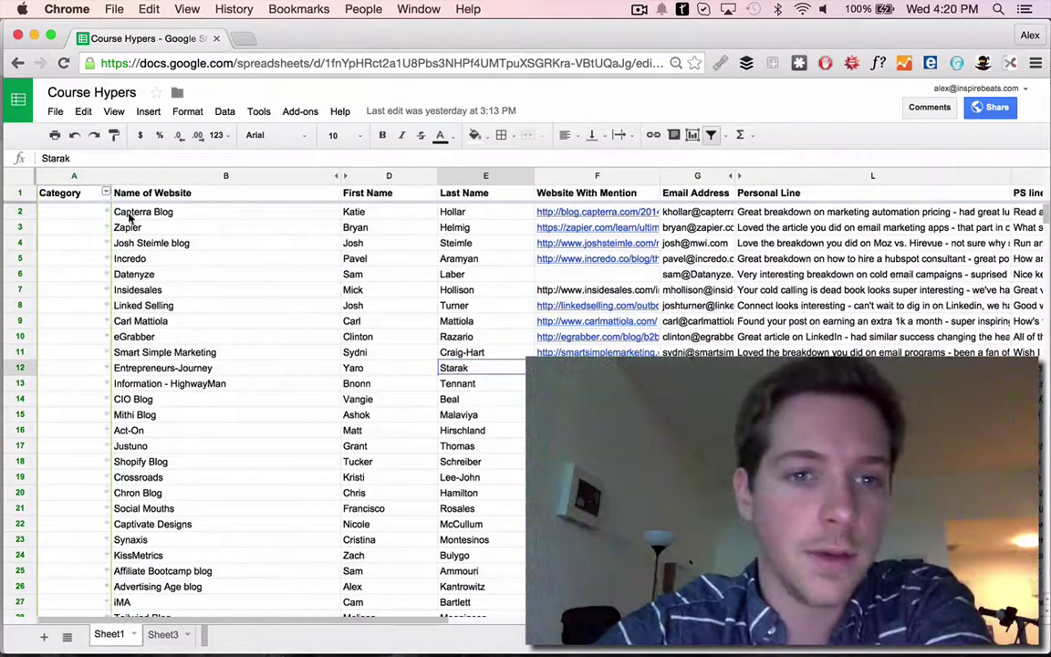
{"action": "left_click", "coordinate": [300, 111]}
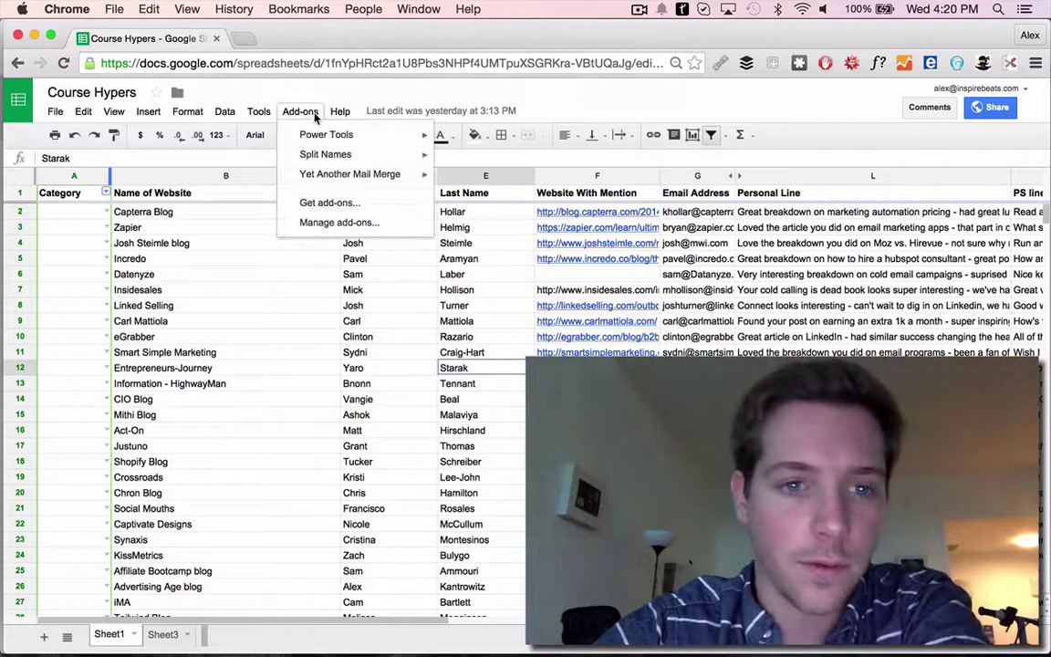
{"action": "left_click", "coordinate": [313, 113]}
{"action": "left_click", "coordinate": [310, 113]}
{"action": "mouse_move", "coordinate": [326, 134]}
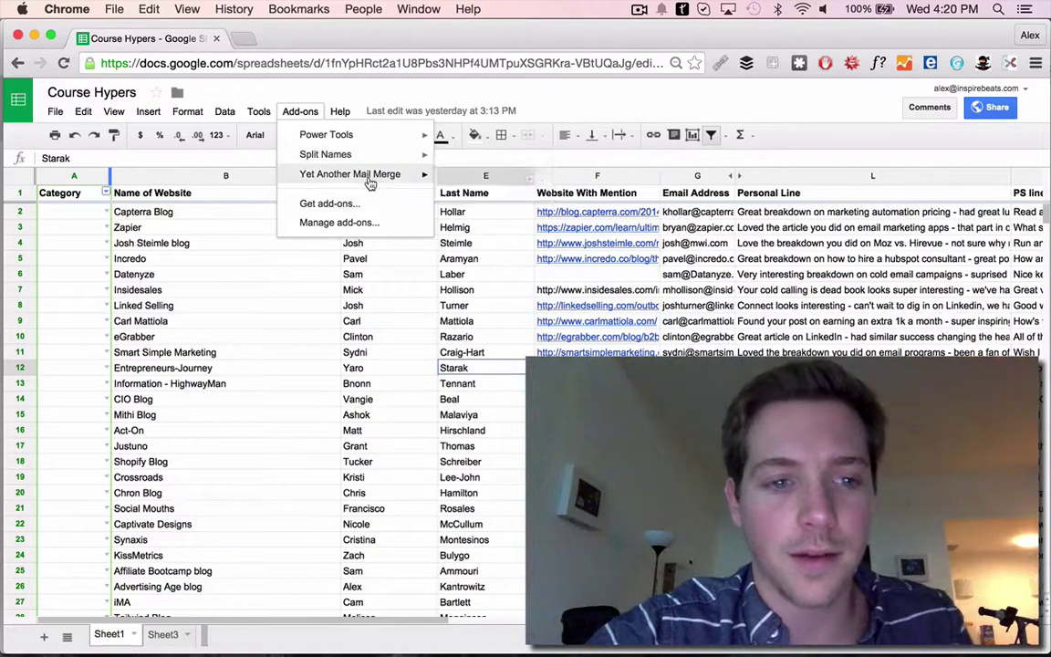
{"action": "left_click", "coordinate": [330, 320]}
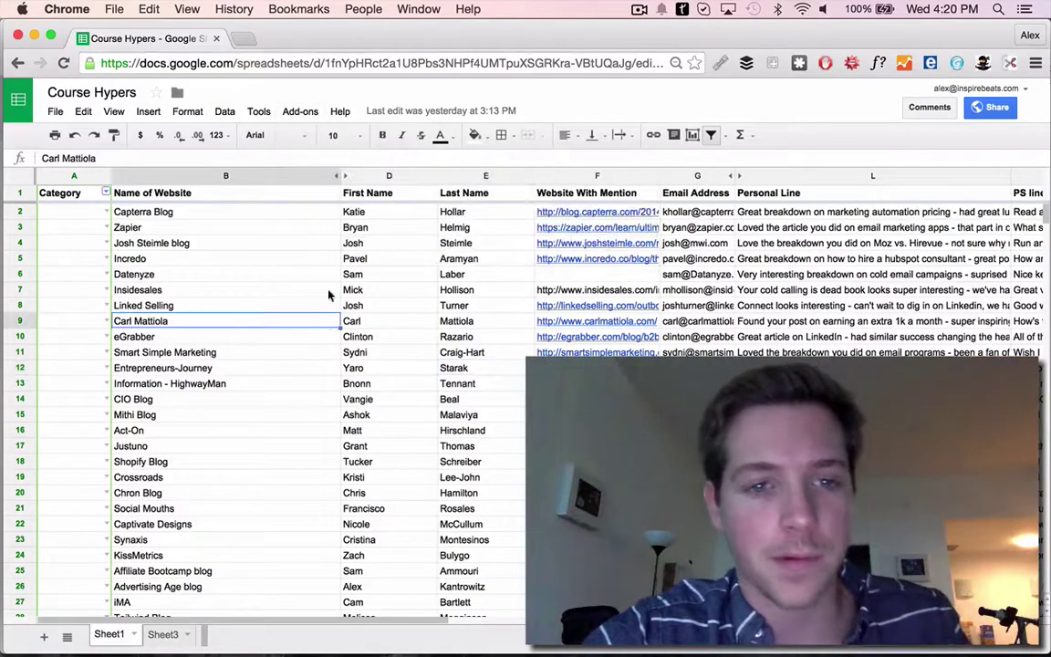
{"action": "left_click", "coordinate": [305, 111]}
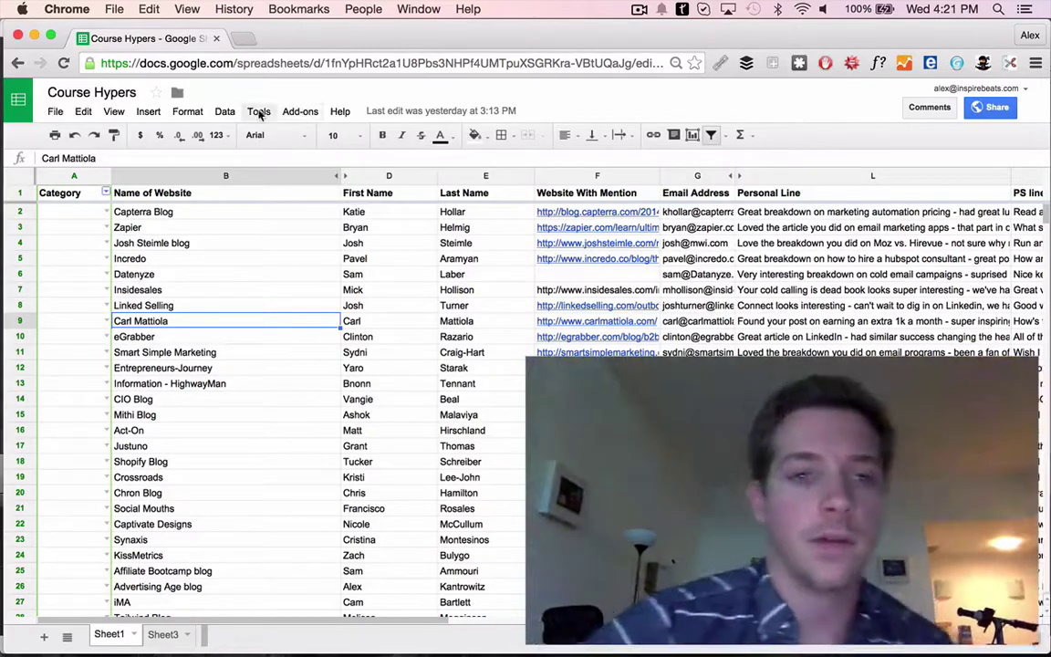
{"action": "left_click", "coordinate": [299, 113]}
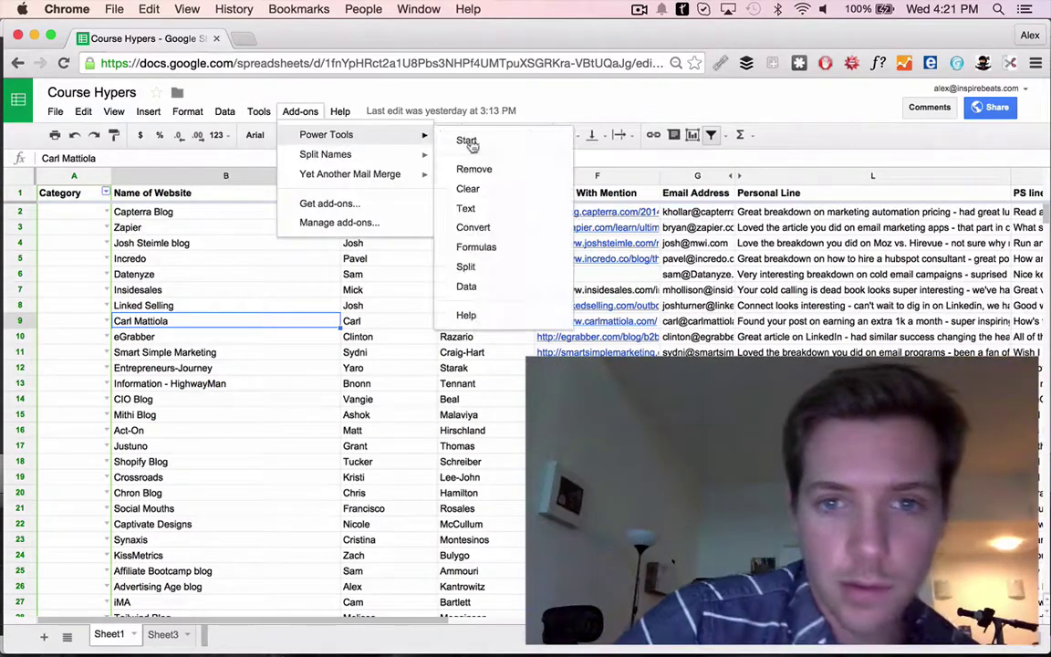
Select website names B3:B18 and recase them with Power Tools, ending with Capitalize Each Word
{"action": "left_click", "coordinate": [228, 258]}
{"action": "left_click", "coordinate": [182, 228]}
{"action": "left_click_drag", "start_coordinate": [180, 235], "coordinate": [262, 355]}
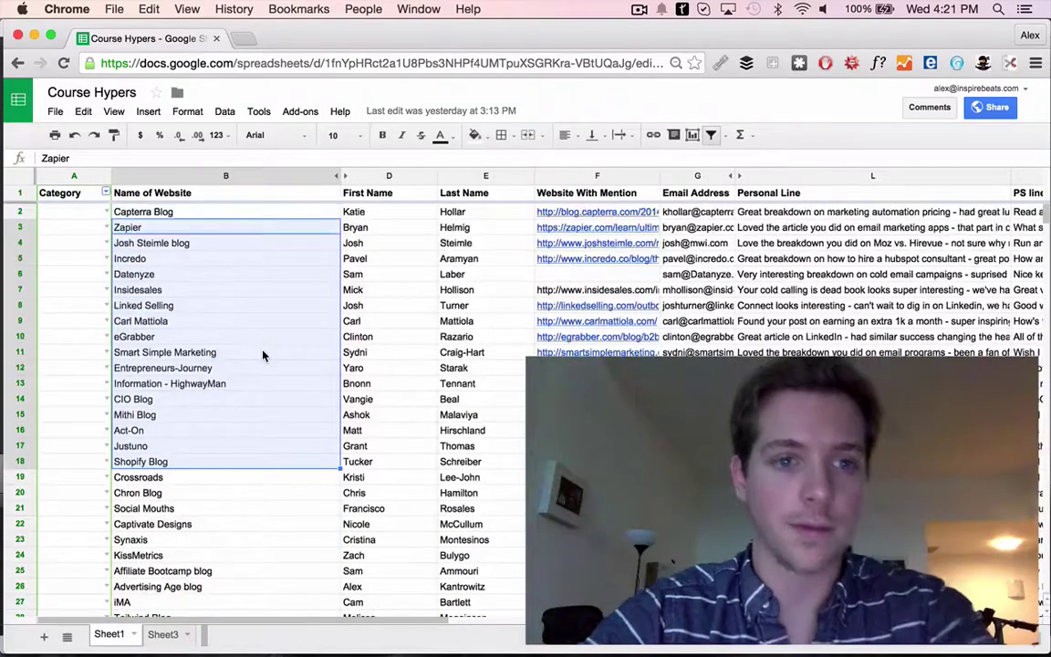
{"action": "left_click", "coordinate": [300, 111]}
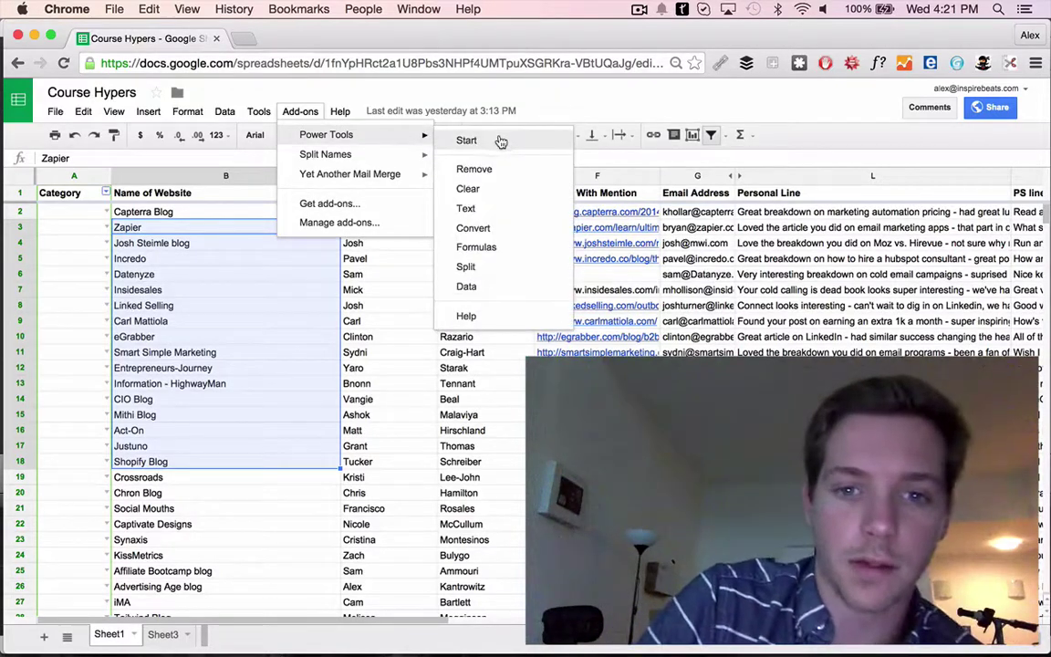
{"action": "left_click", "coordinate": [470, 189]}
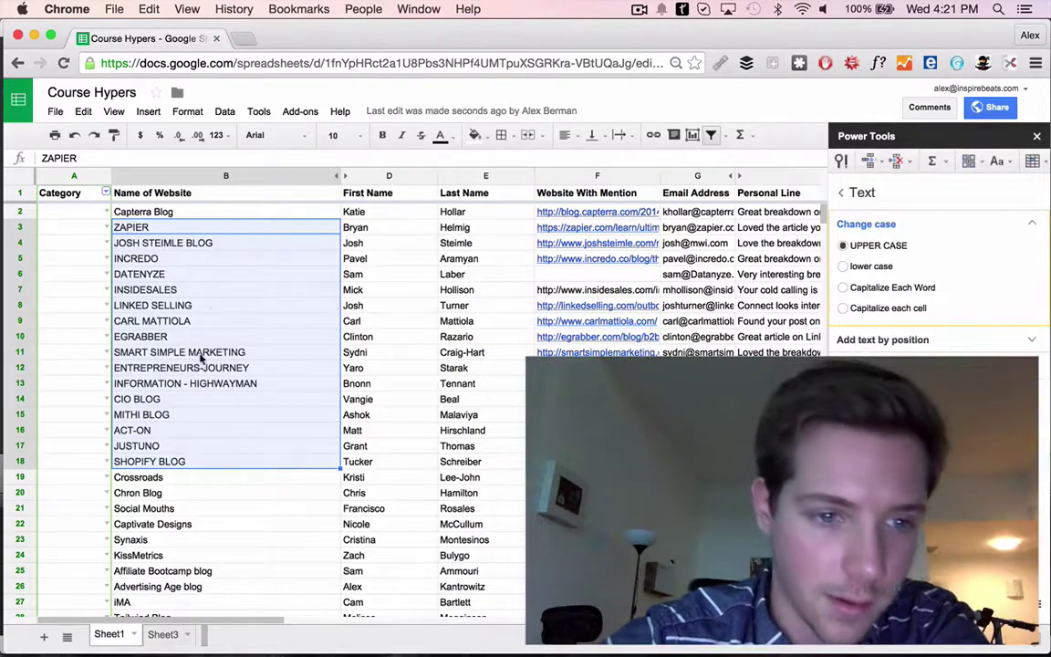
{"action": "left_click", "coordinate": [868, 266]}
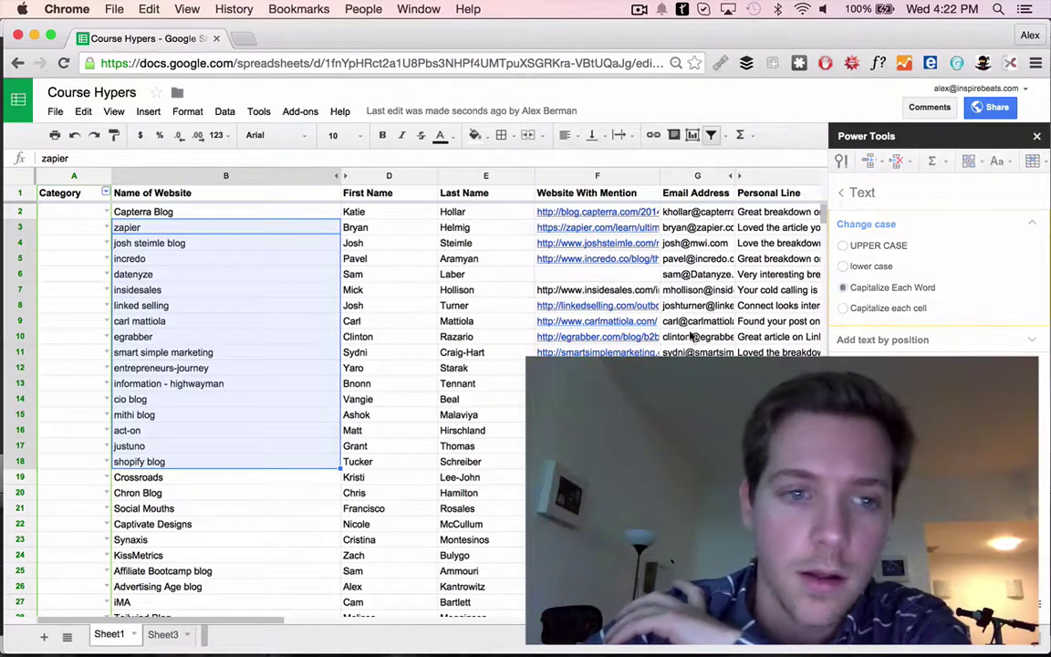
Close the Power Tools panel and glance at the add-ons list
{"action": "left_click", "coordinate": [1036, 136]}
{"action": "left_click", "coordinate": [226, 374]}
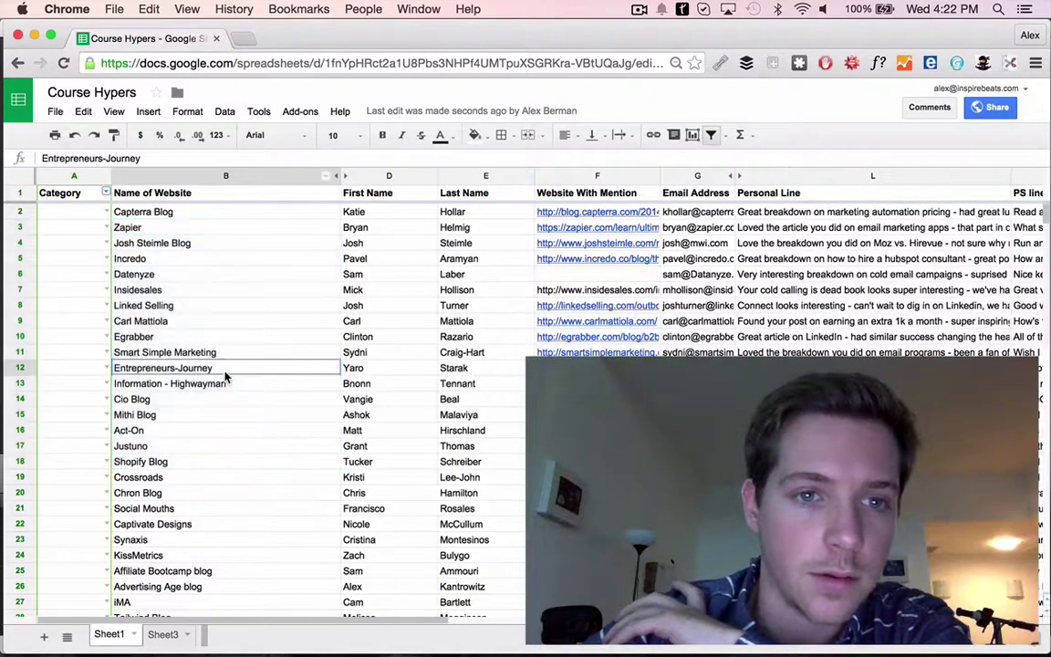
{"action": "left_click", "coordinate": [300, 111]}
{"action": "mouse_move", "coordinate": [325, 154]}
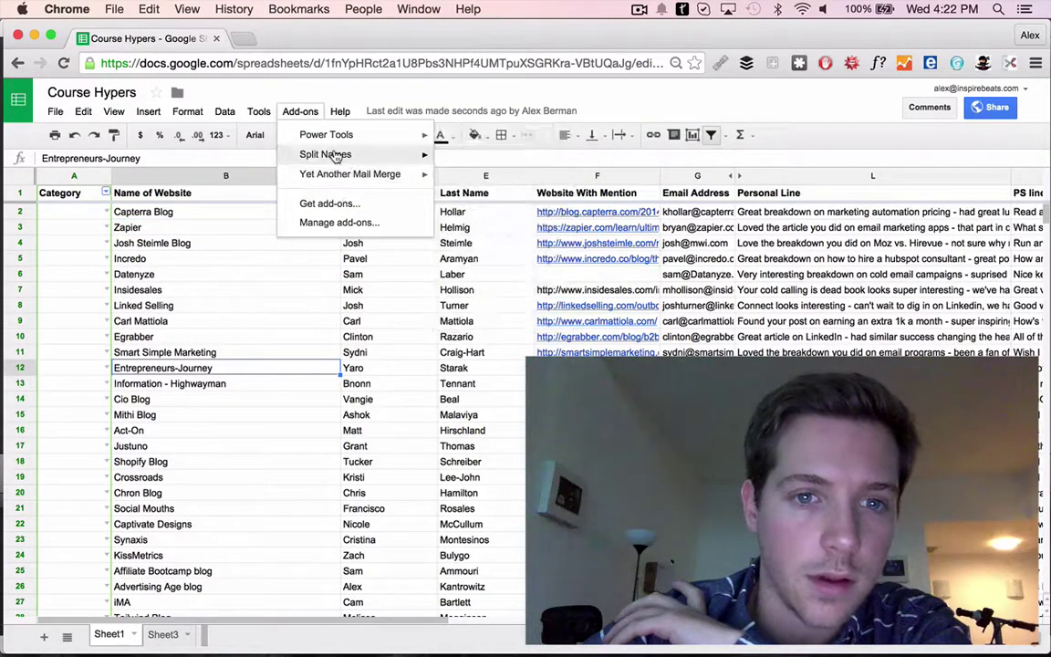
{"action": "left_click", "coordinate": [228, 352]}
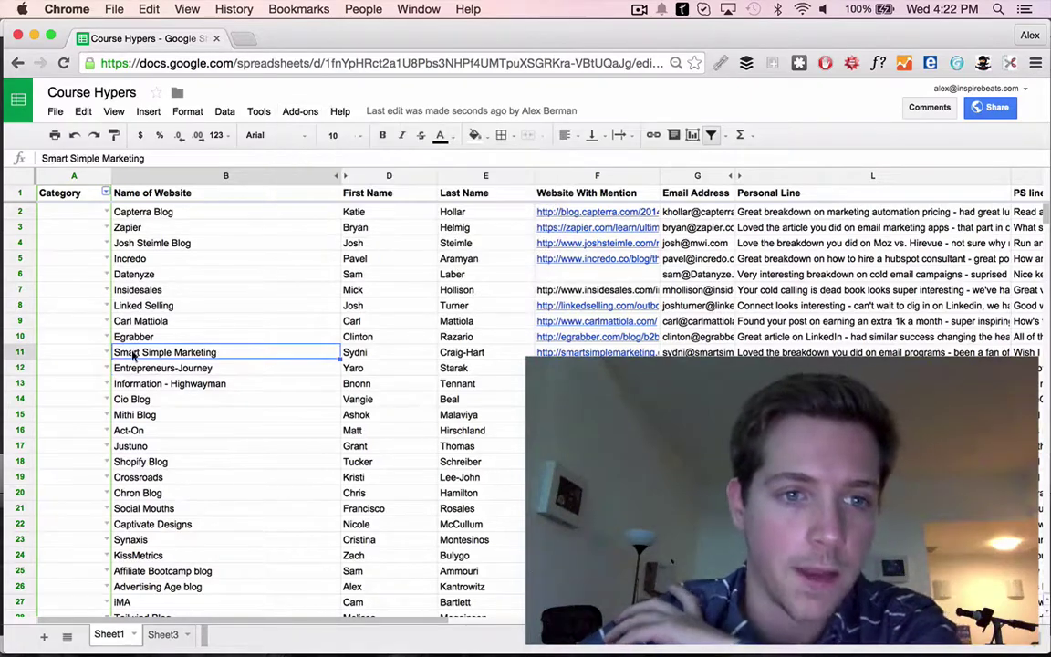
Select the three website names in B11:B13 and launch the Split Names add-on
{"action": "left_click", "coordinate": [187, 212]}
{"action": "scroll", "coordinate": [186, 217], "scroll_direction": "down", "scroll_amount": 5}
{"action": "scroll", "coordinate": [186, 214], "scroll_direction": "down", "scroll_amount": 3}
{"action": "scroll", "coordinate": [188, 212], "scroll_direction": "up", "scroll_amount": 5}
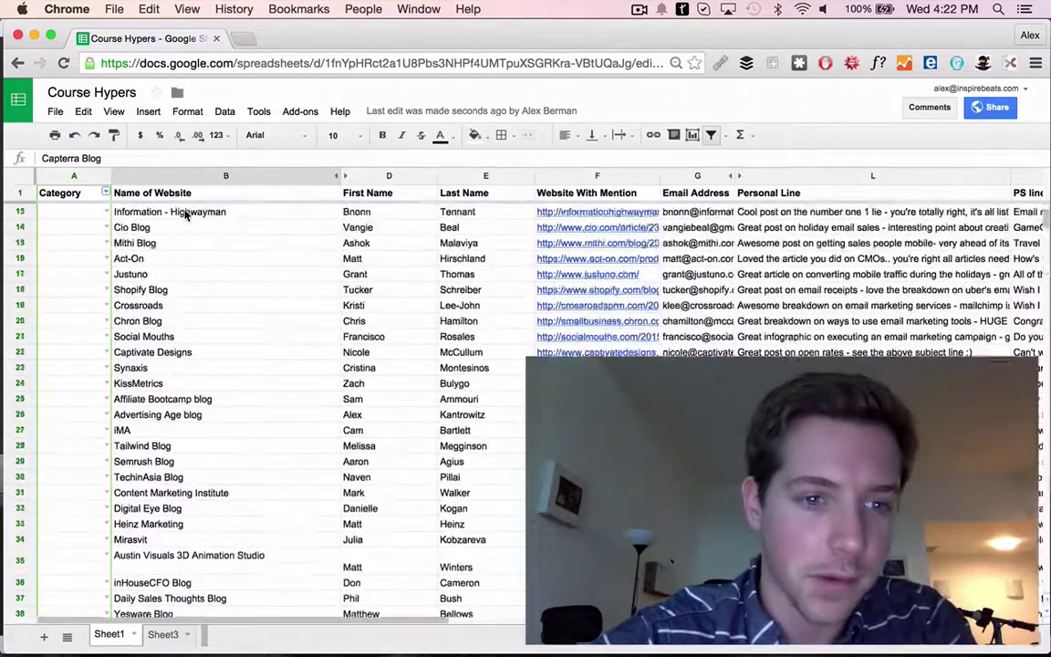
{"action": "scroll", "coordinate": [422, 273], "scroll_direction": "up", "scroll_amount": 3}
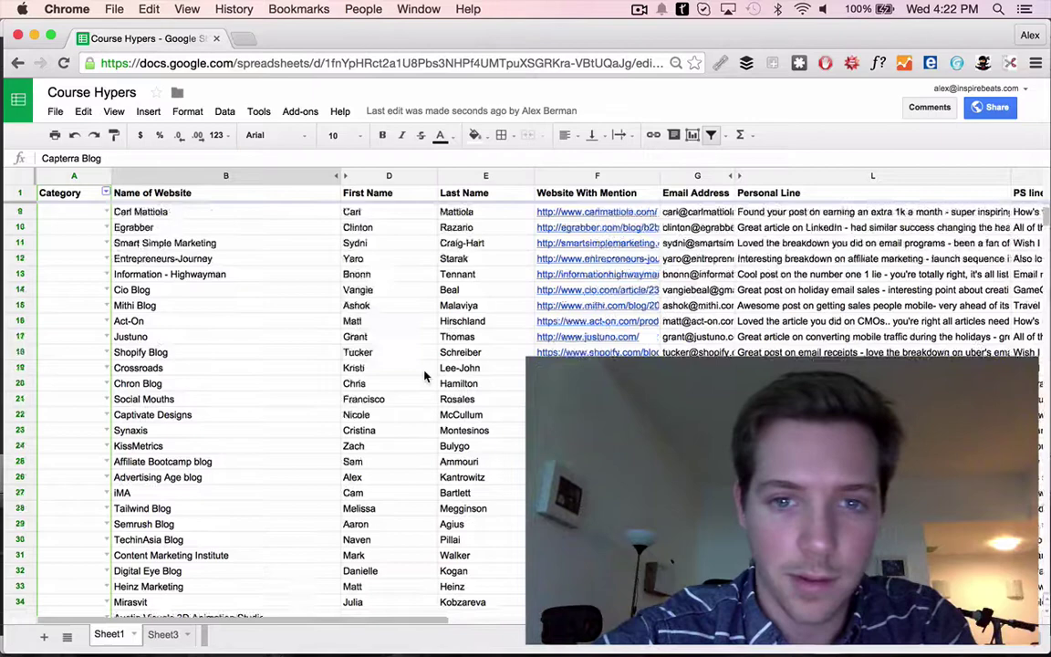
{"action": "scroll", "coordinate": [382, 332], "scroll_direction": "up", "scroll_amount": 3}
{"action": "left_click_drag", "start_coordinate": [179, 288], "coordinate": [178, 321]}
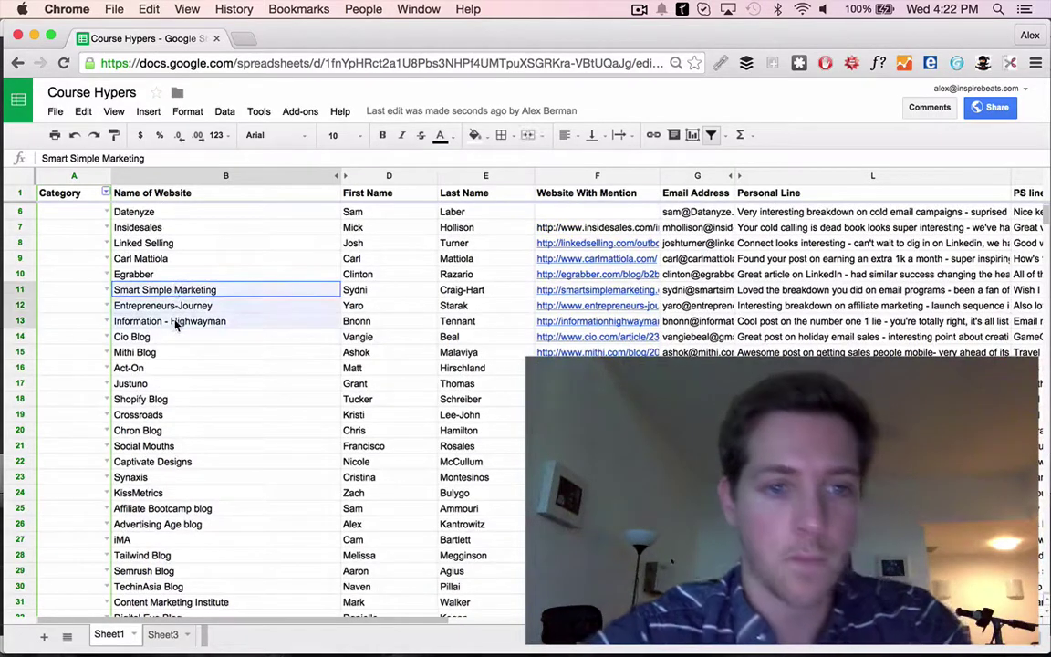
{"action": "left_click", "coordinate": [301, 111]}
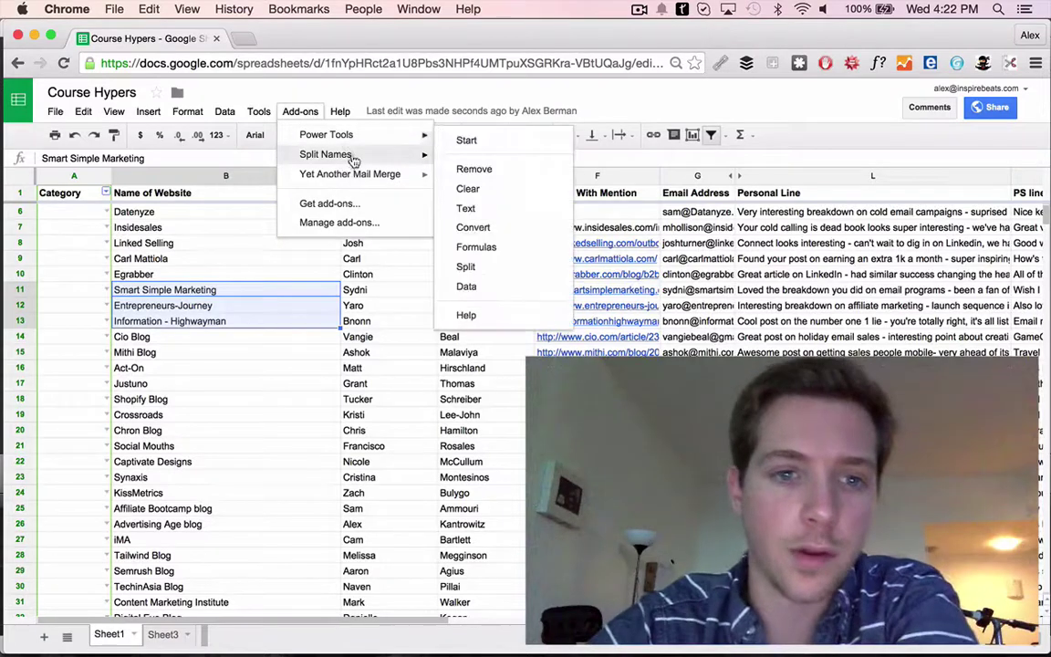
{"action": "mouse_move", "coordinate": [326, 154]}
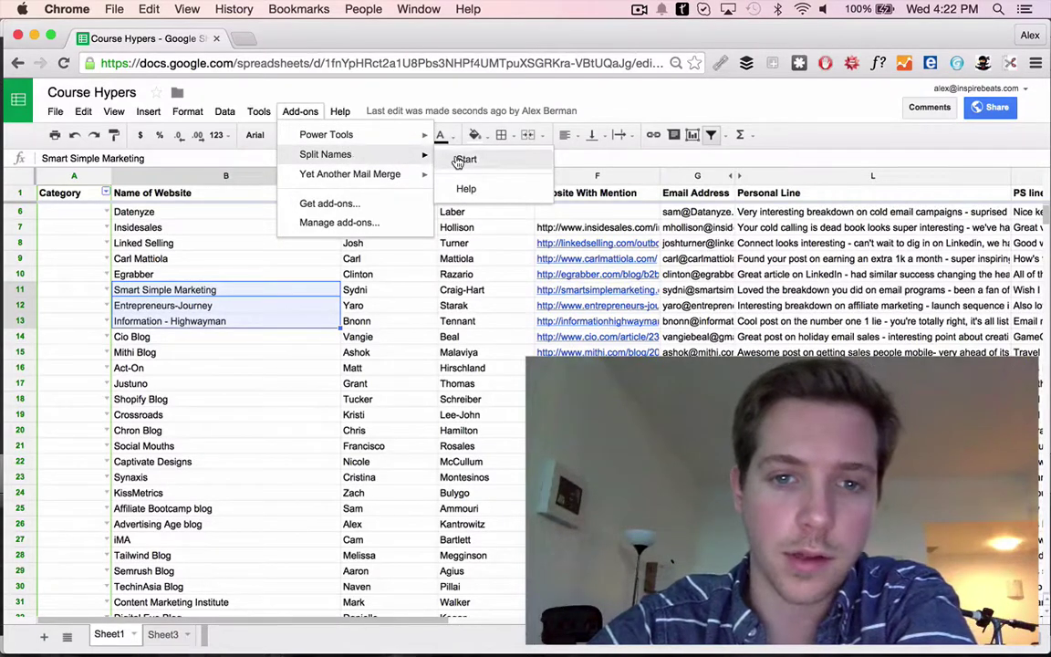
{"action": "left_click", "coordinate": [459, 160]}
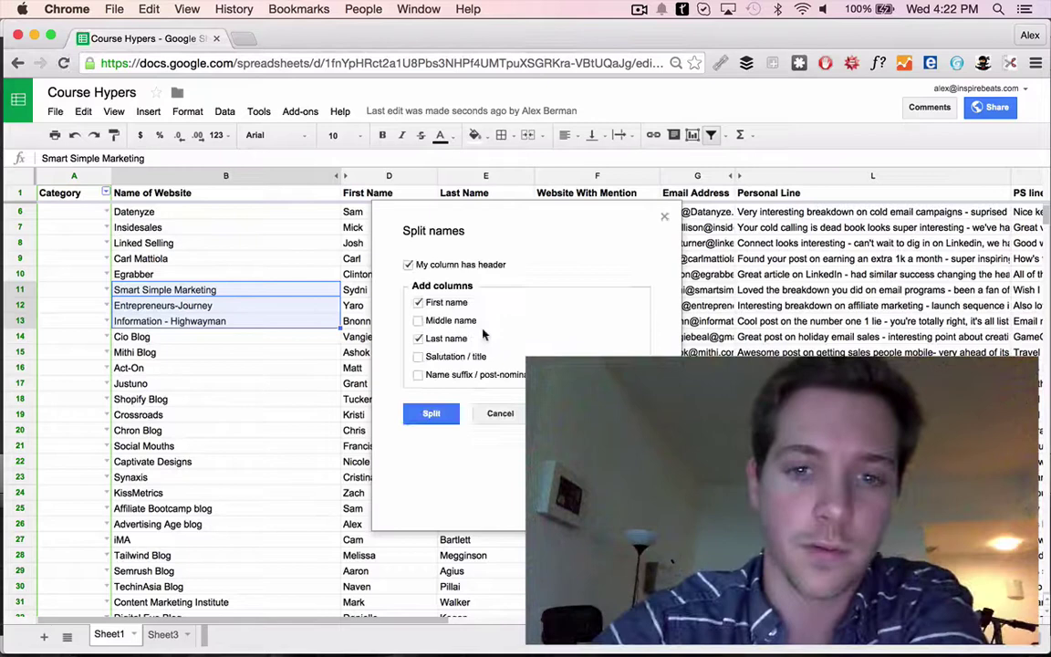
Split the three names including a middle name, review the output, then undo it twice
{"action": "left_click", "coordinate": [452, 321]}
{"action": "left_click", "coordinate": [425, 415]}
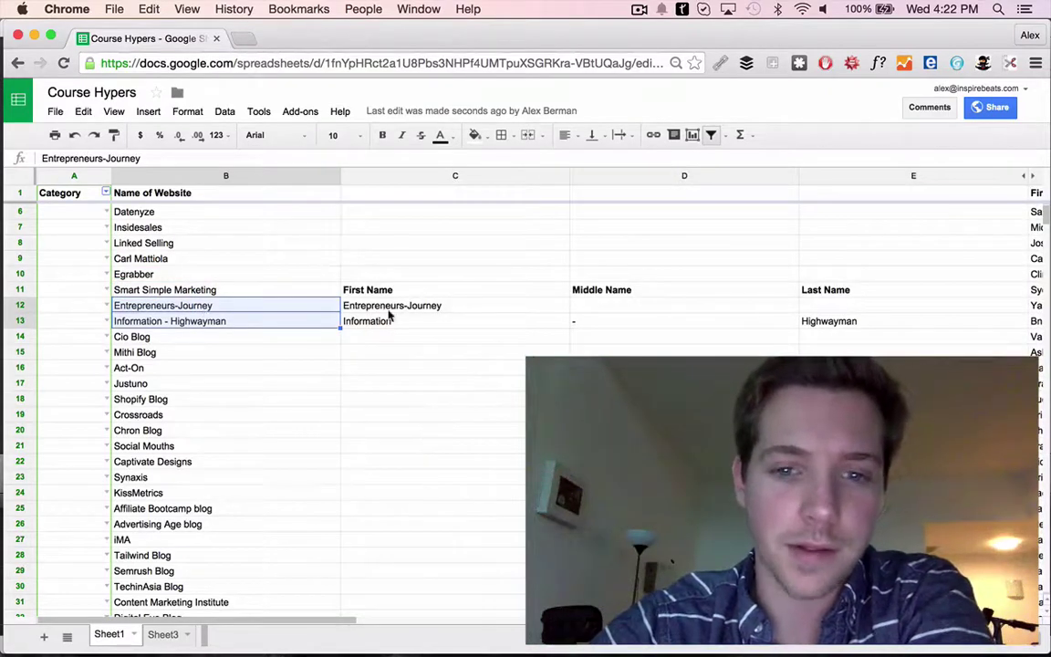
{"action": "left_click_drag", "start_coordinate": [838, 310], "coordinate": [472, 307]}
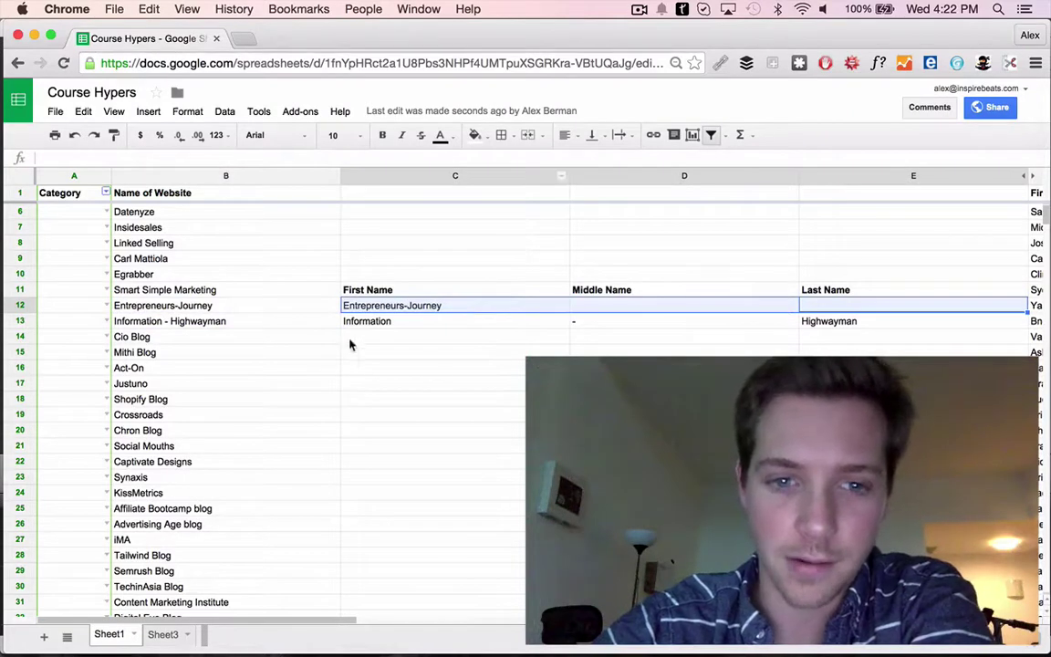
{"action": "left_click_drag", "start_coordinate": [383, 320], "coordinate": [862, 323]}
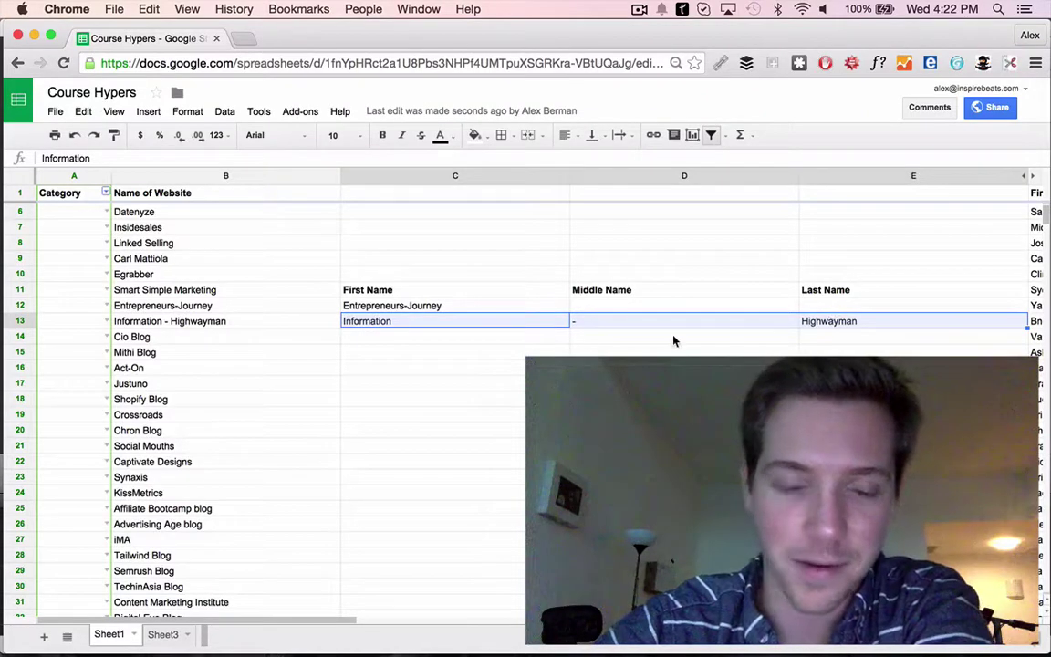
{"action": "key", "text": "ctrl+z"}
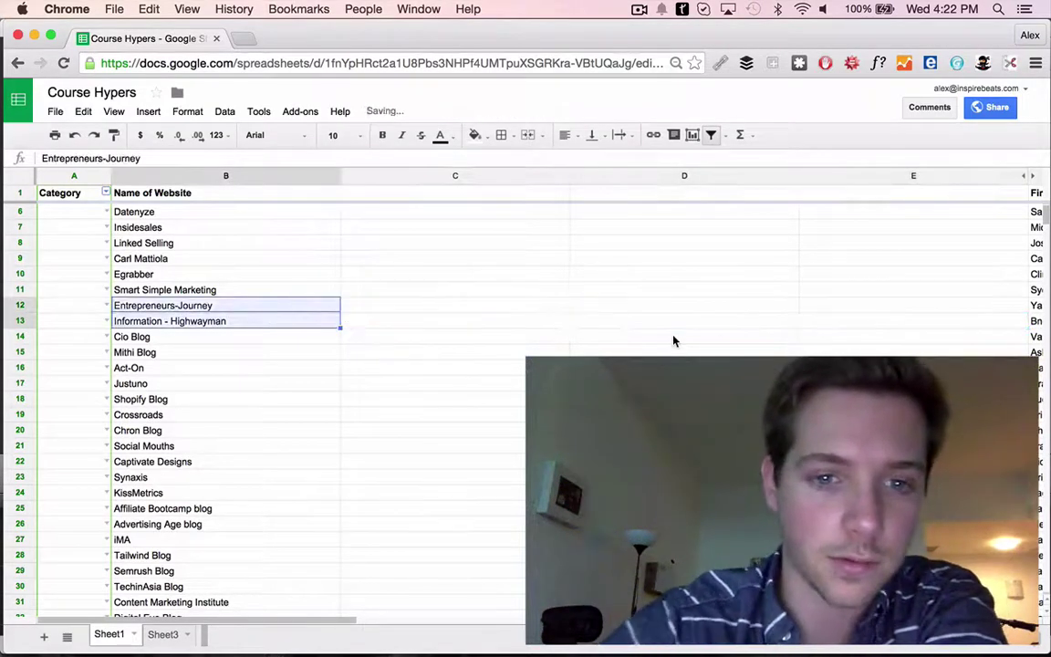
{"action": "key", "text": "ctrl+z"}
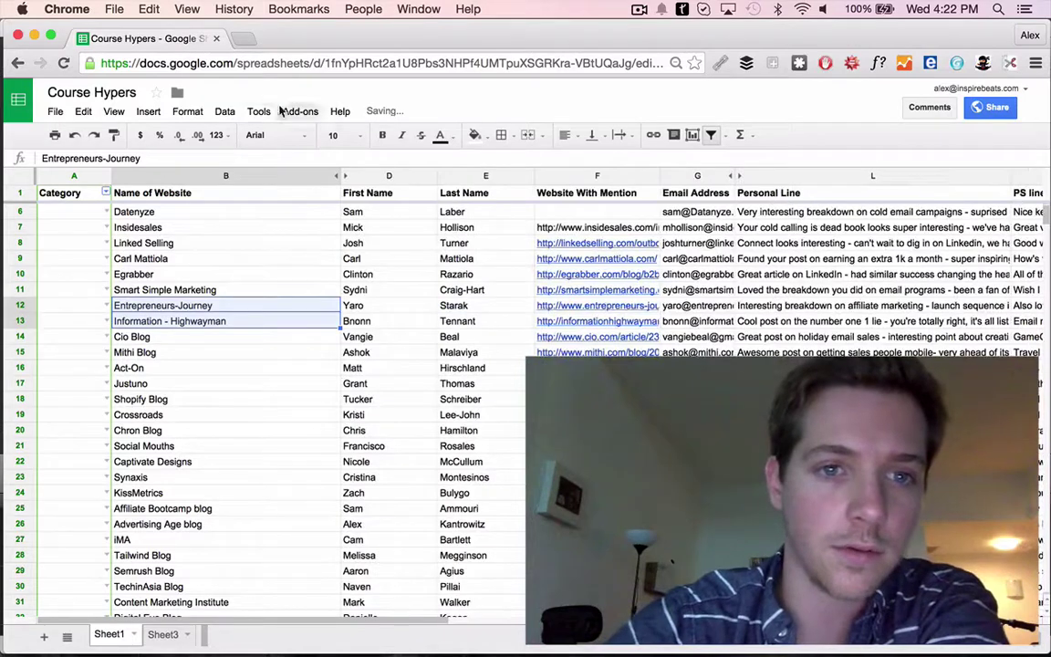
Start Yet Another Mail Merge, which flags duplicate First Name headers in columns D and H
{"action": "left_click", "coordinate": [259, 110]}
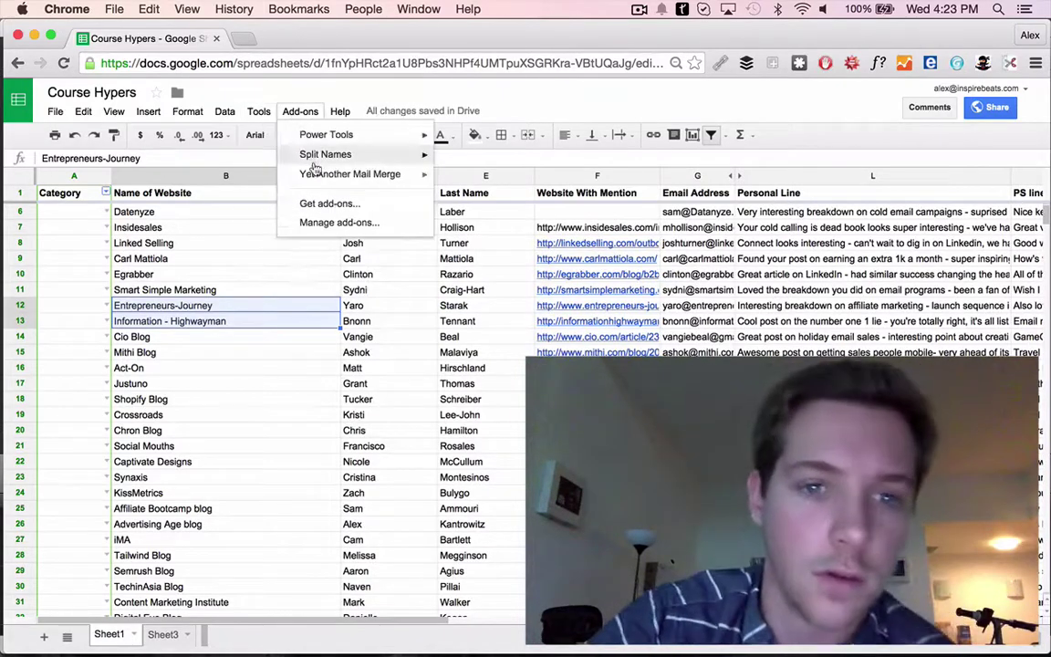
{"action": "left_click", "coordinate": [324, 289]}
{"action": "left_click", "coordinate": [410, 293]}
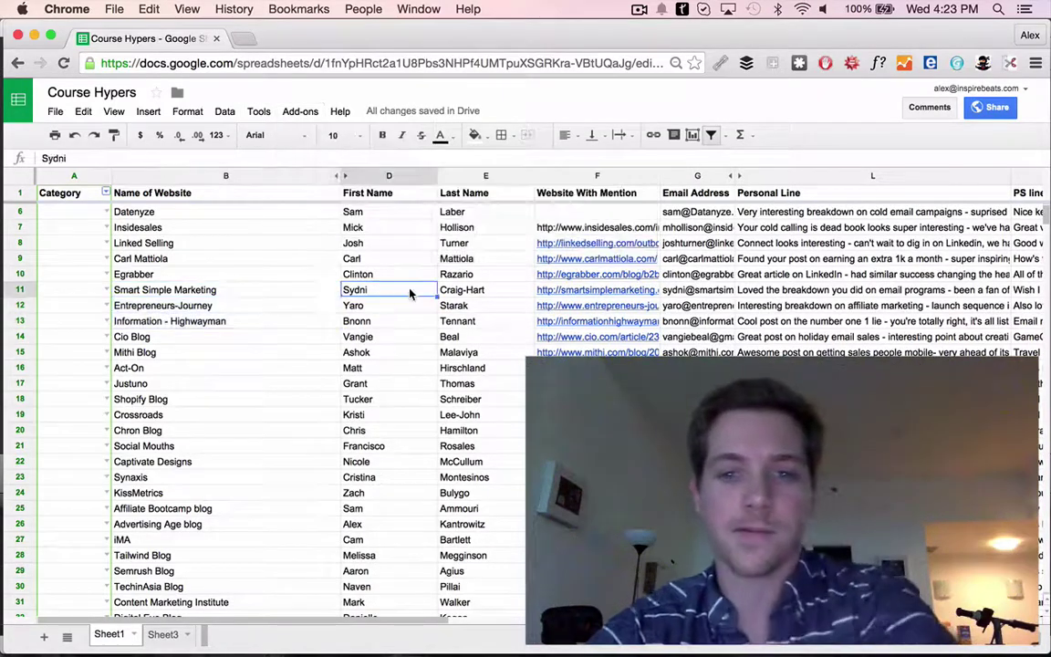
{"action": "scroll", "coordinate": [419, 290], "scroll_direction": "right", "scroll_amount": 3}
{"action": "scroll", "coordinate": [438, 285], "scroll_direction": "up", "scroll_amount": 2}
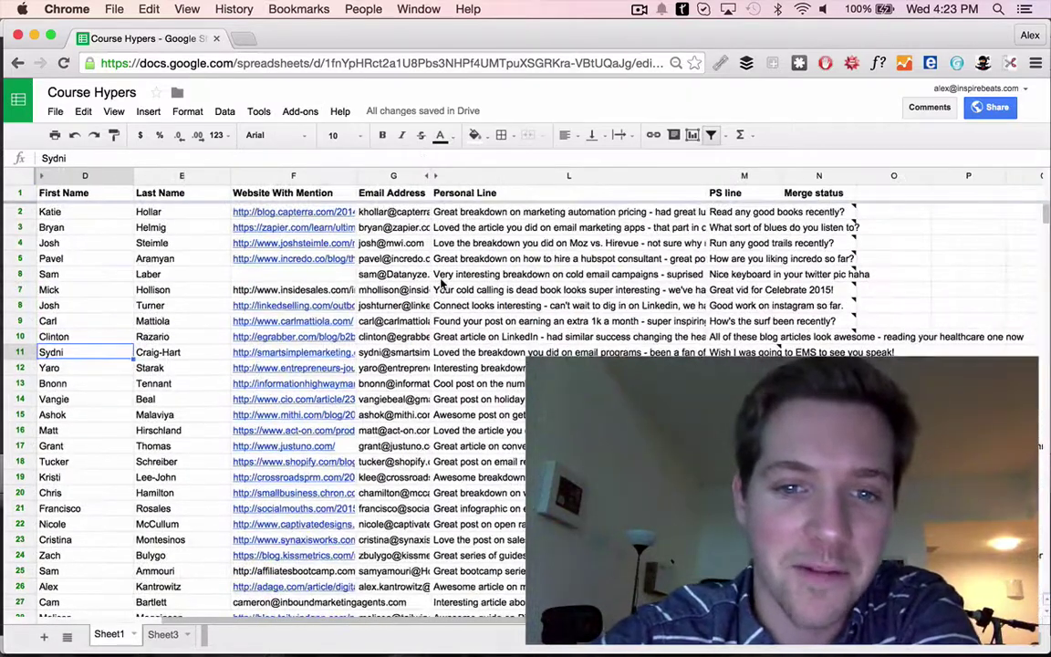
{"action": "scroll", "coordinate": [441, 283], "scroll_direction": "left", "scroll_amount": 5}
{"action": "scroll", "coordinate": [396, 250], "scroll_direction": "left", "scroll_amount": 2}
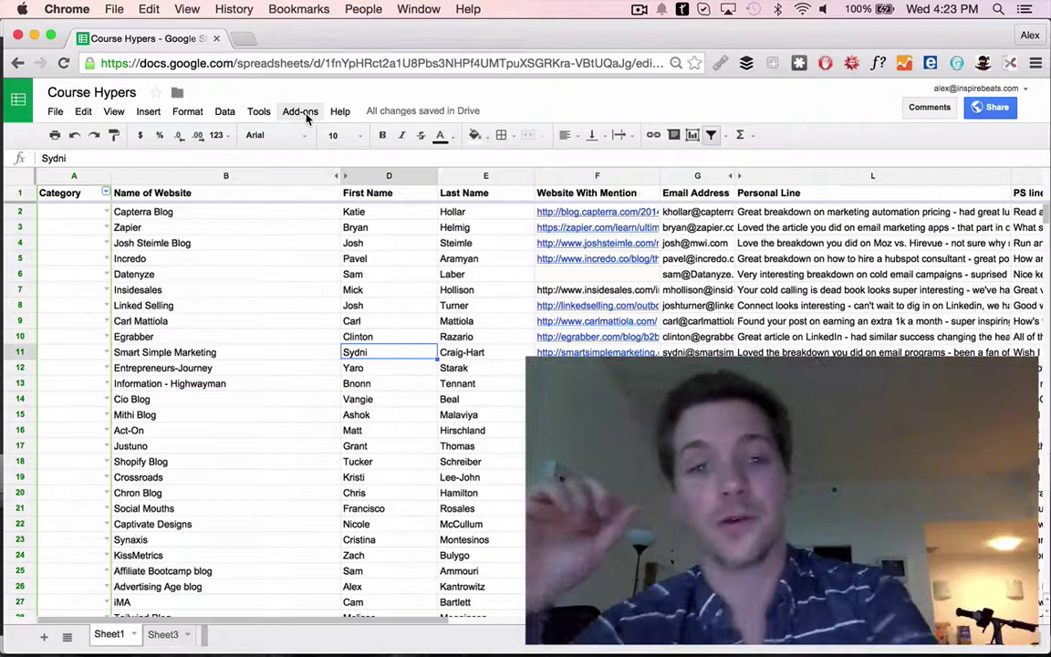
{"action": "left_click", "coordinate": [304, 112]}
{"action": "mouse_move", "coordinate": [349, 173]}
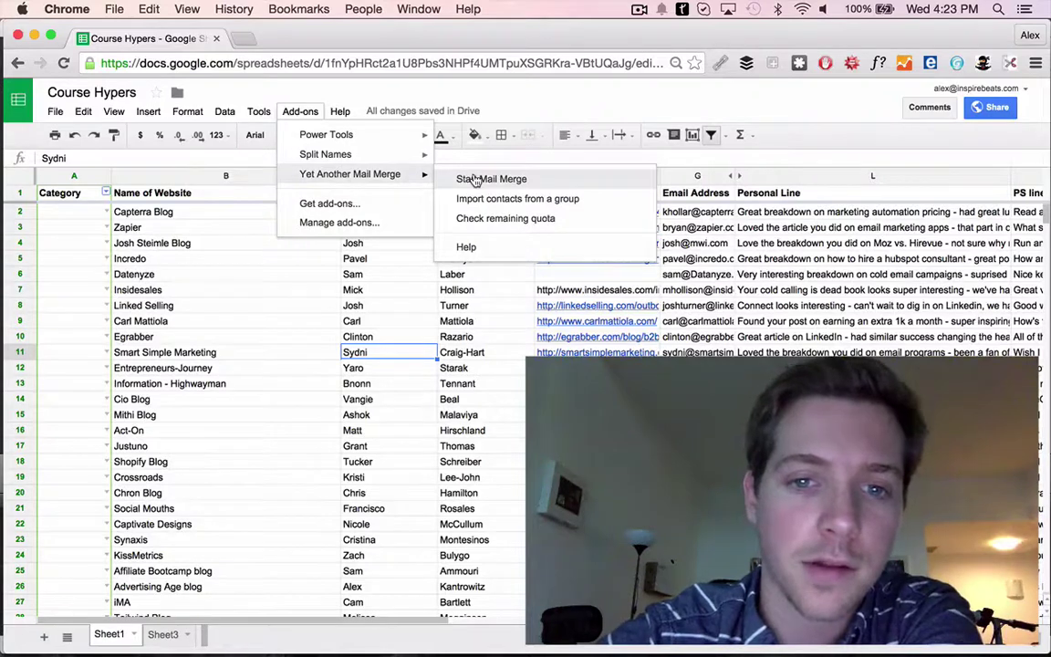
{"action": "left_click", "coordinate": [475, 180]}
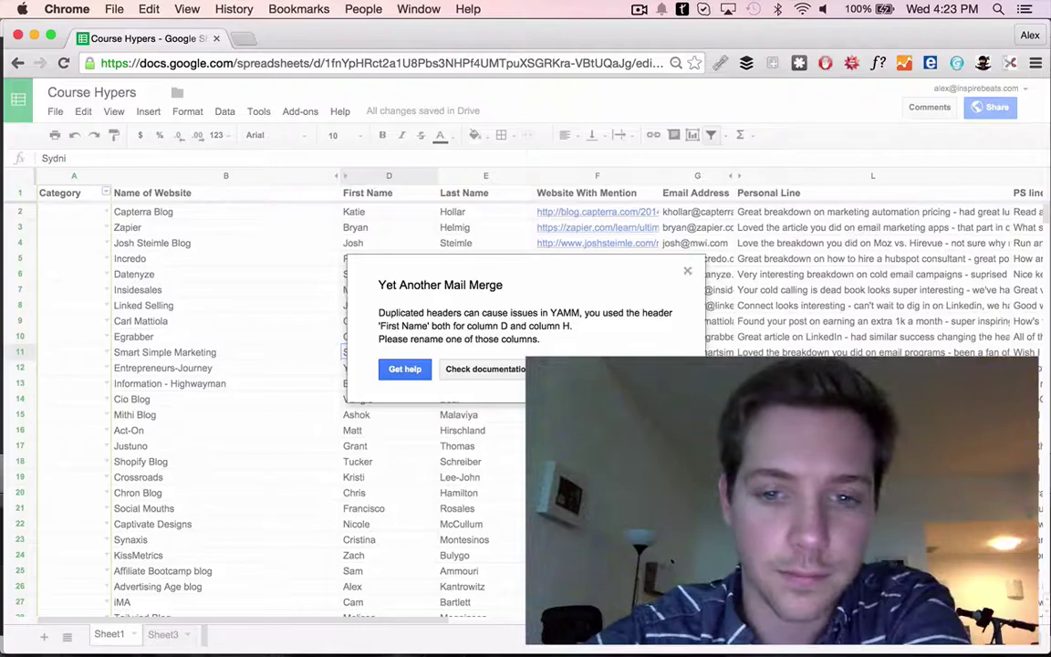
Dismiss the warning and autofit the Email Address column to its addresses
{"action": "left_click", "coordinate": [687, 271]}
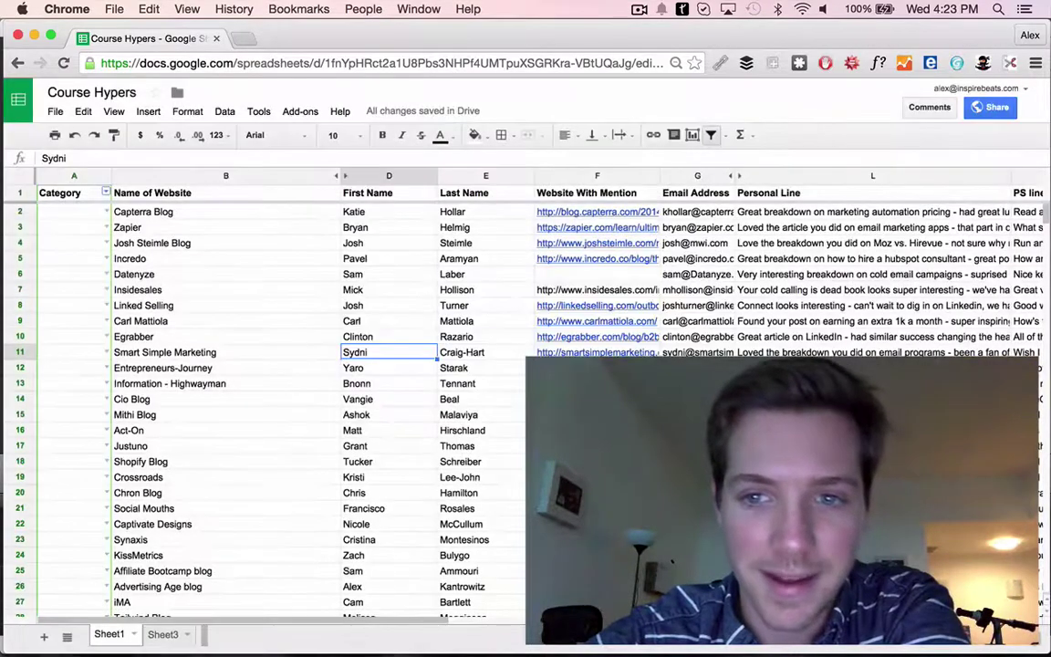
{"action": "scroll", "coordinate": [688, 271], "scroll_direction": "right", "scroll_amount": 5}
{"action": "scroll", "coordinate": [687, 271], "scroll_direction": "right", "scroll_amount": 3}
{"action": "left_click", "coordinate": [340, 176]}
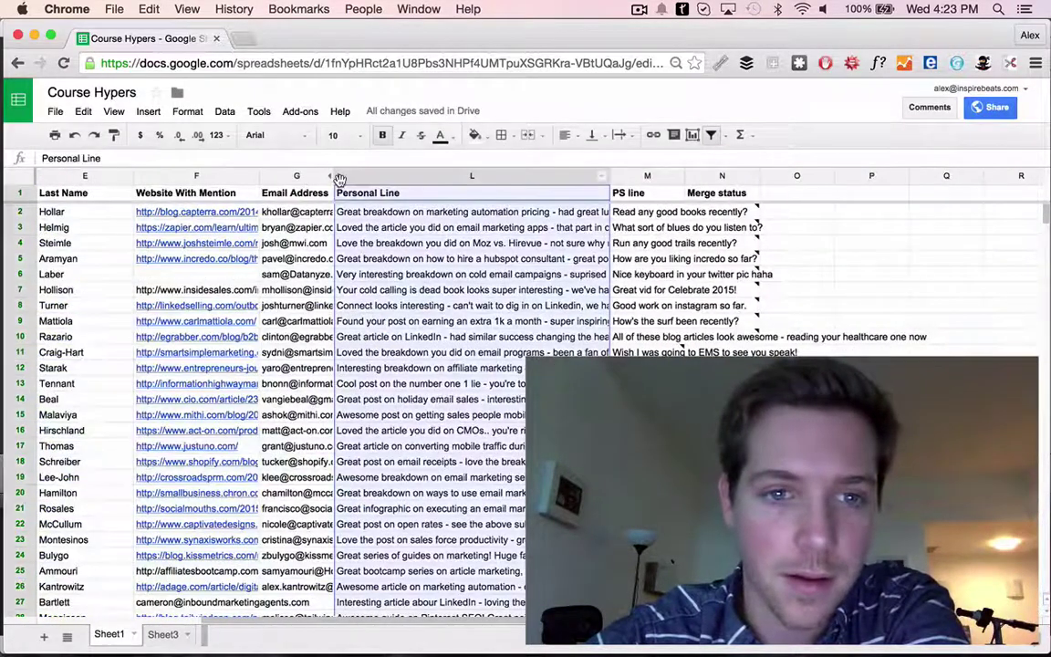
{"action": "double_click", "coordinate": [334, 176]}
{"action": "scroll", "coordinate": [486, 227], "scroll_direction": "right", "scroll_amount": 1}
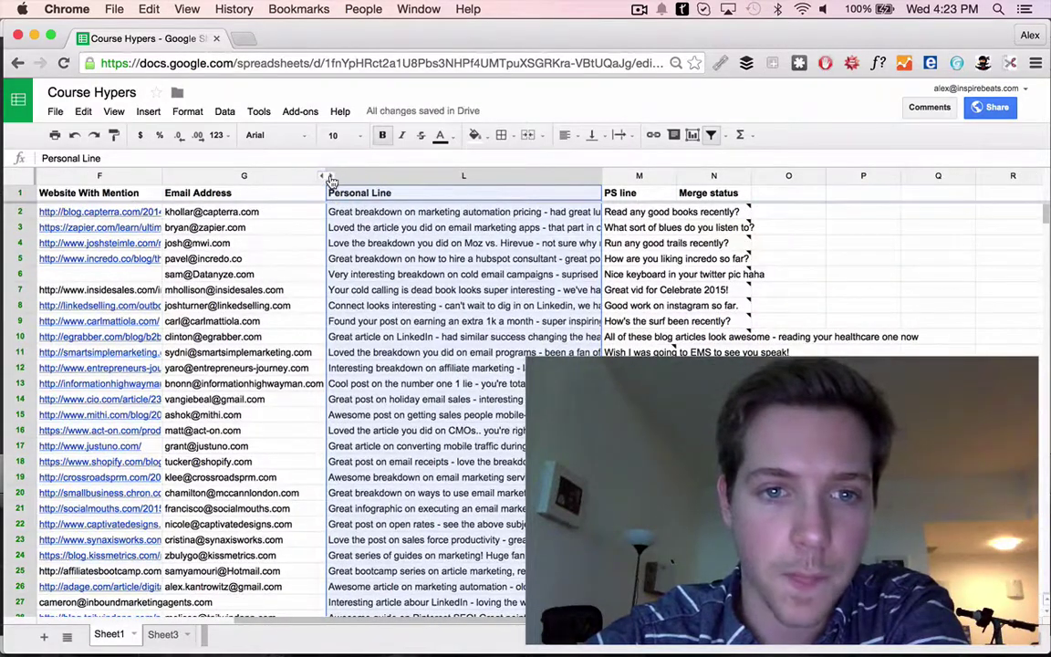
Unhide and delete the duplicate First Name and Last Name columns H–I
{"action": "left_click", "coordinate": [330, 176]}
{"action": "left_click", "coordinate": [484, 228]}
{"action": "key", "text": "ctrl+space"}
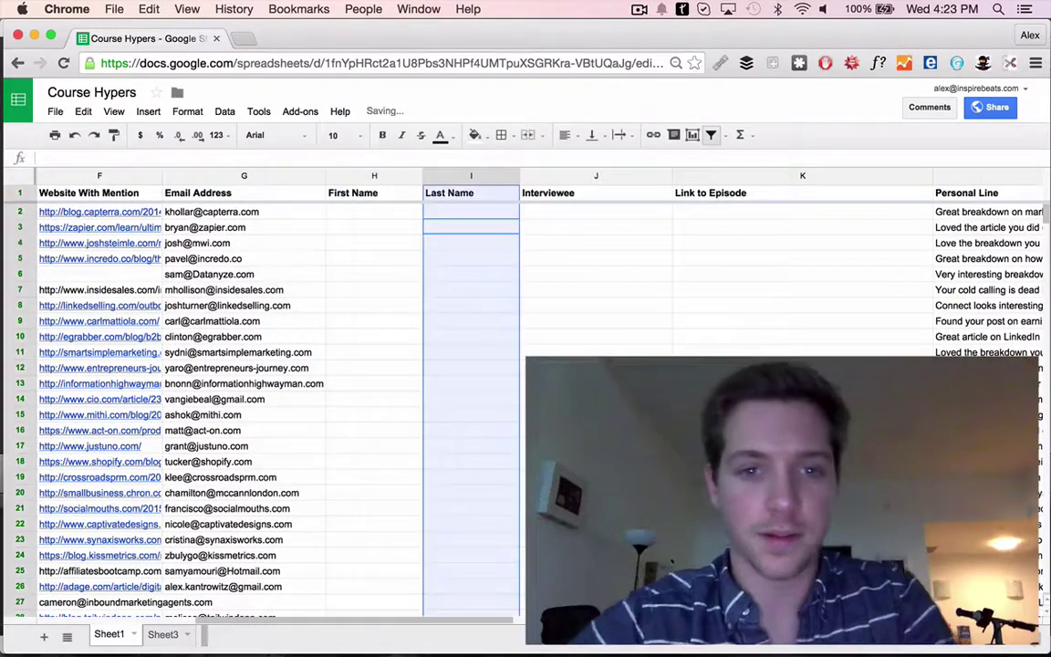
{"action": "key", "text": "shift+Left"}
{"action": "right_click", "coordinate": [457, 254]}
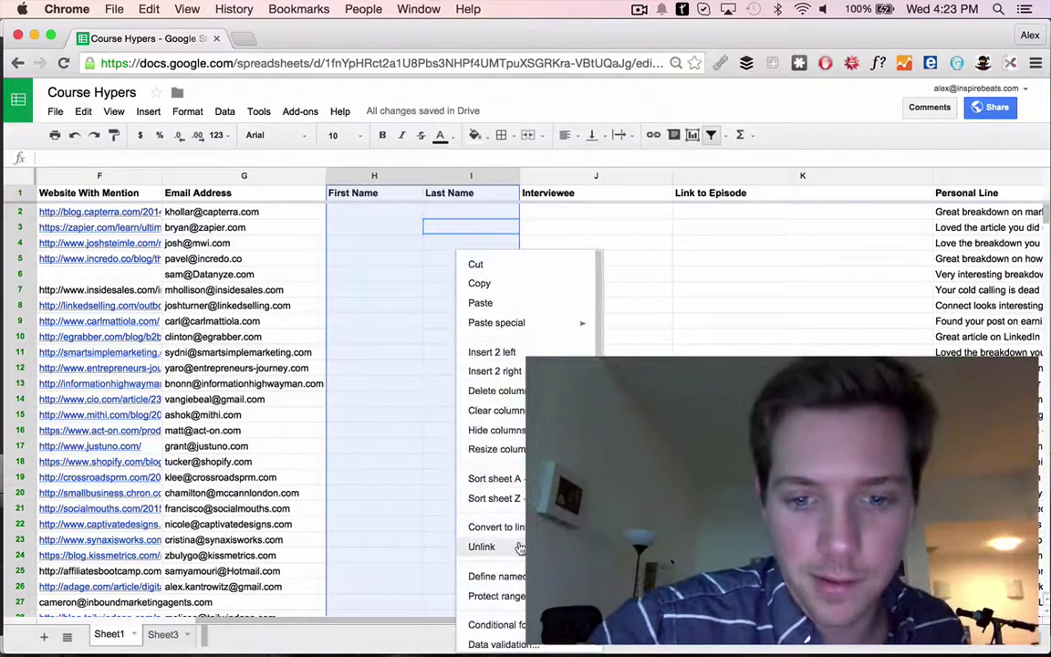
{"action": "left_click", "coordinate": [506, 385]}
{"action": "scroll", "coordinate": [456, 365], "scroll_direction": "left", "scroll_amount": 10}
{"action": "left_click", "coordinate": [293, 247]}
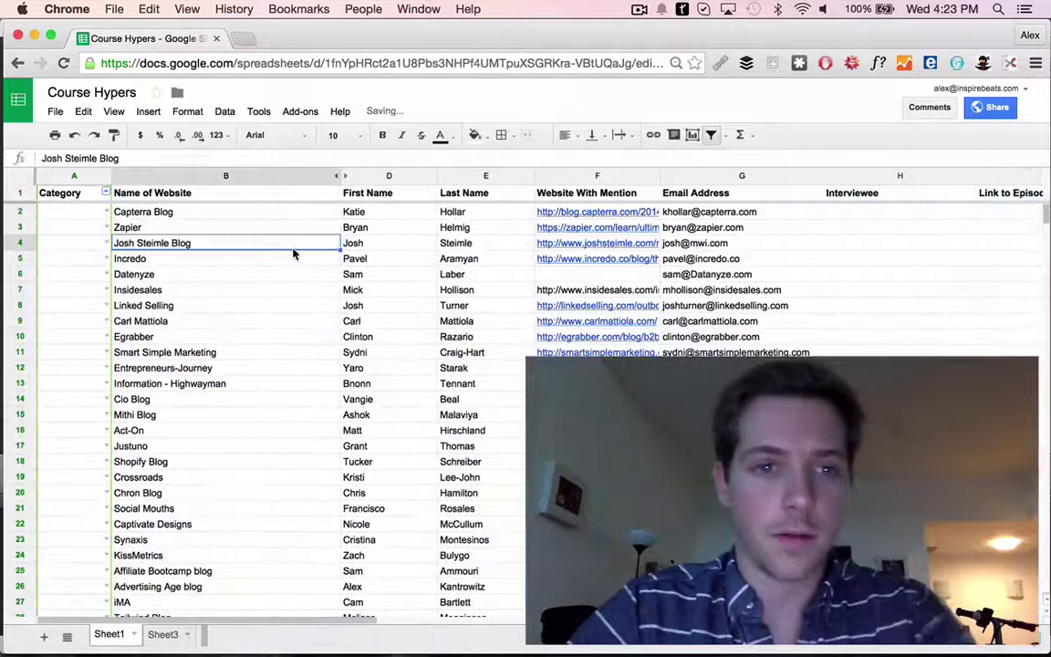
Start Yet Another Mail Merge and choose the 'Awesome article <<First Name>> - quick question?' draft
{"action": "left_click", "coordinate": [301, 110]}
{"action": "mouse_move", "coordinate": [350, 174]}
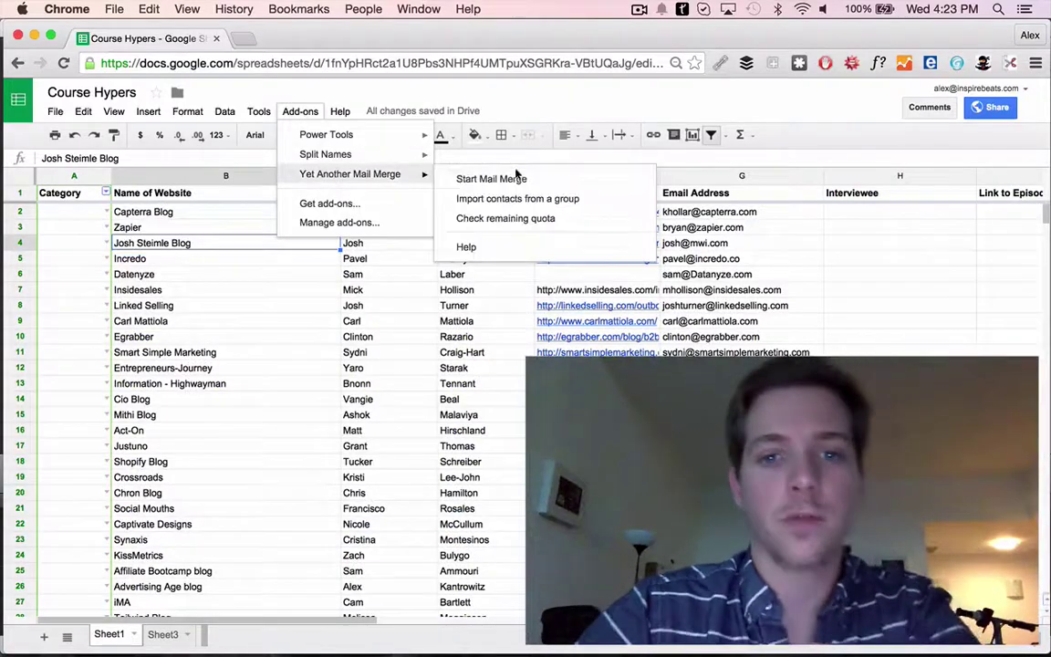
{"action": "left_click", "coordinate": [515, 178]}
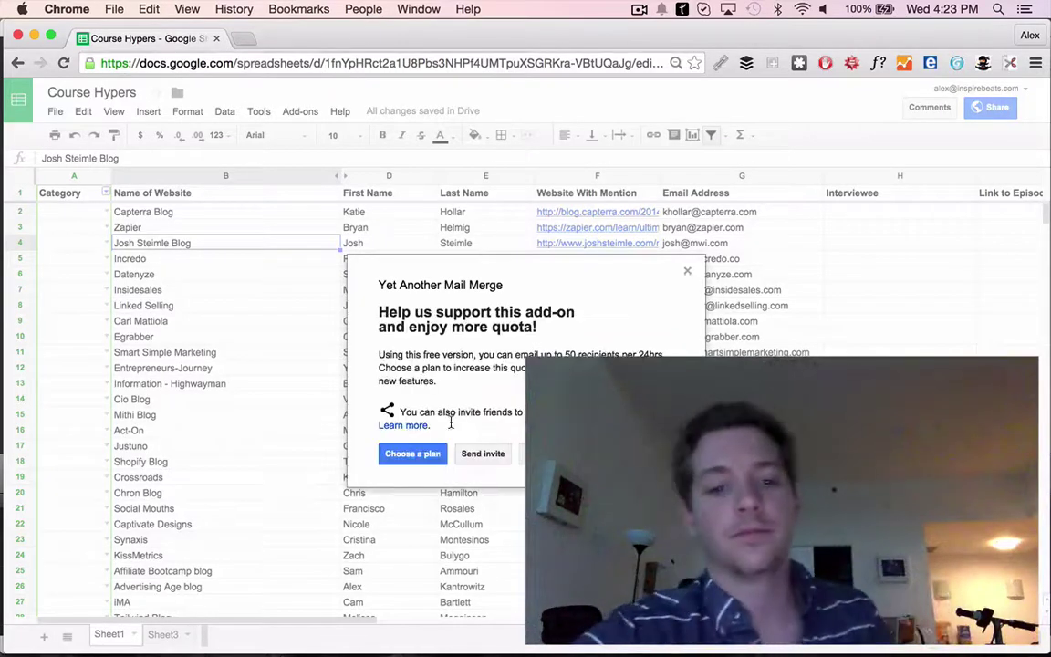
{"action": "left_click", "coordinate": [548, 454]}
{"action": "left_click", "coordinate": [586, 317]}
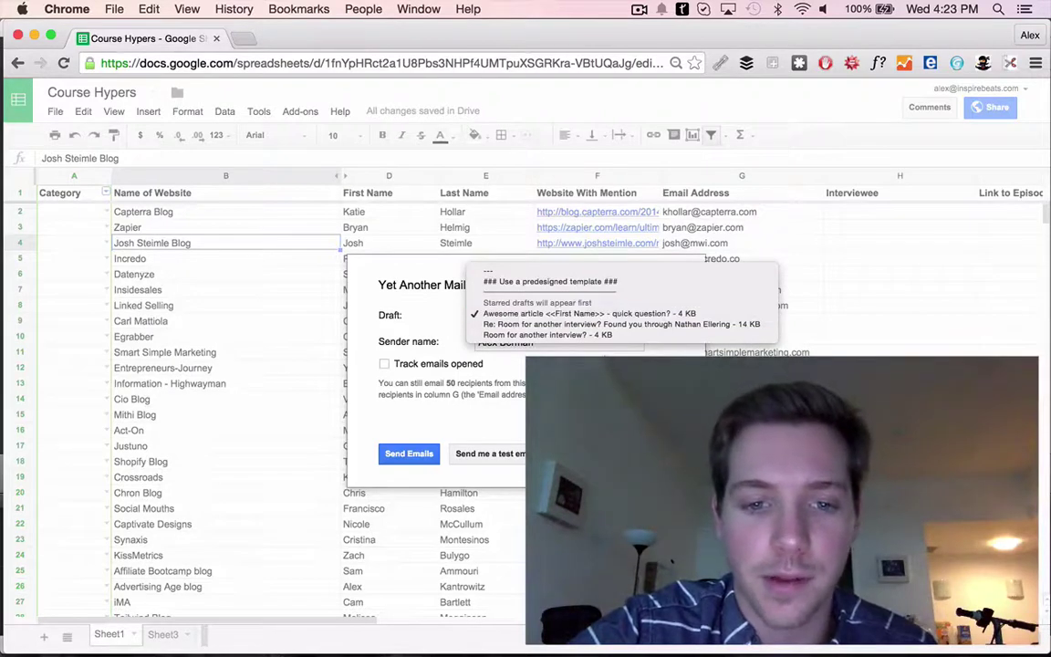
{"action": "left_click", "coordinate": [584, 313]}
Send a test email, then send the merged emails to the contacts
{"action": "left_click", "coordinate": [519, 459]}
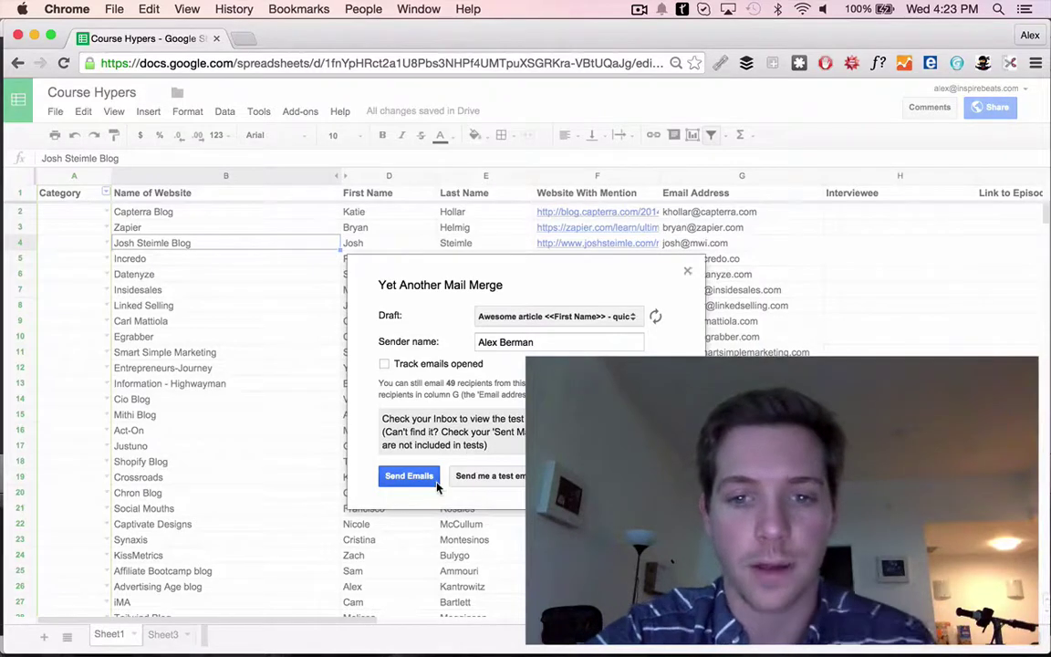
{"action": "left_click", "coordinate": [688, 271]}
{"action": "scroll", "coordinate": [705, 214], "scroll_direction": "down", "scroll_amount": 1}
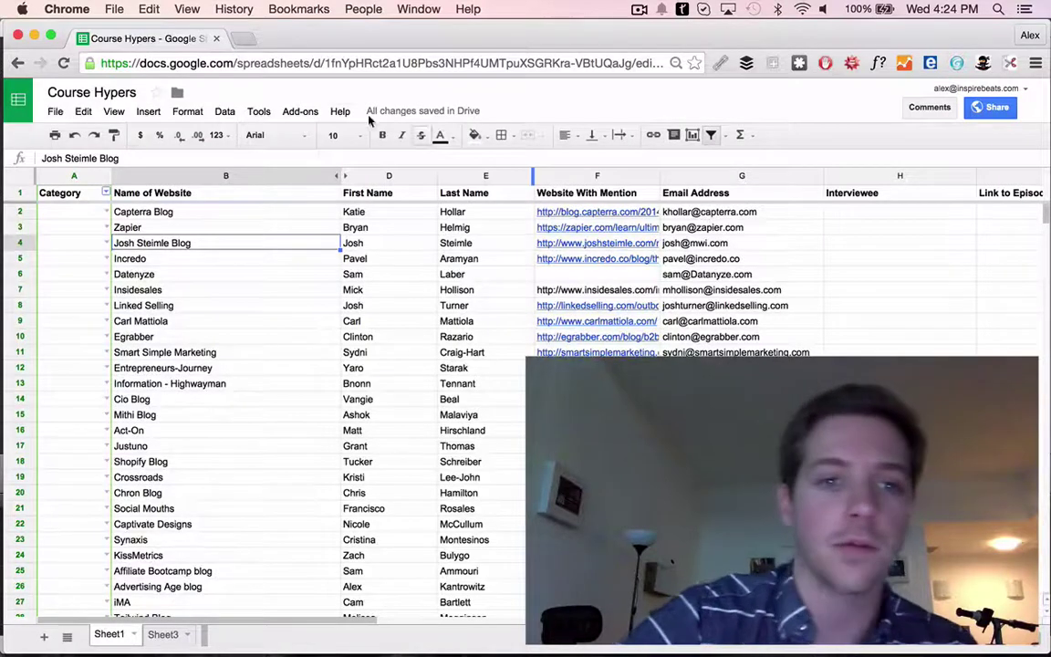
{"action": "left_click", "coordinate": [258, 110]}
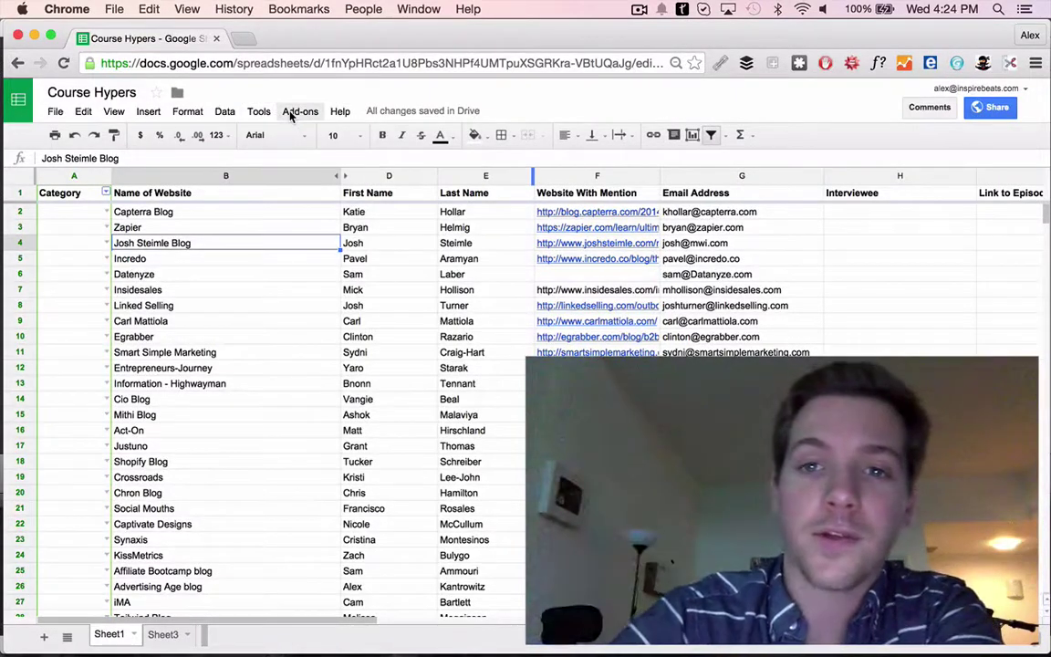
{"action": "left_click", "coordinate": [639, 9]}
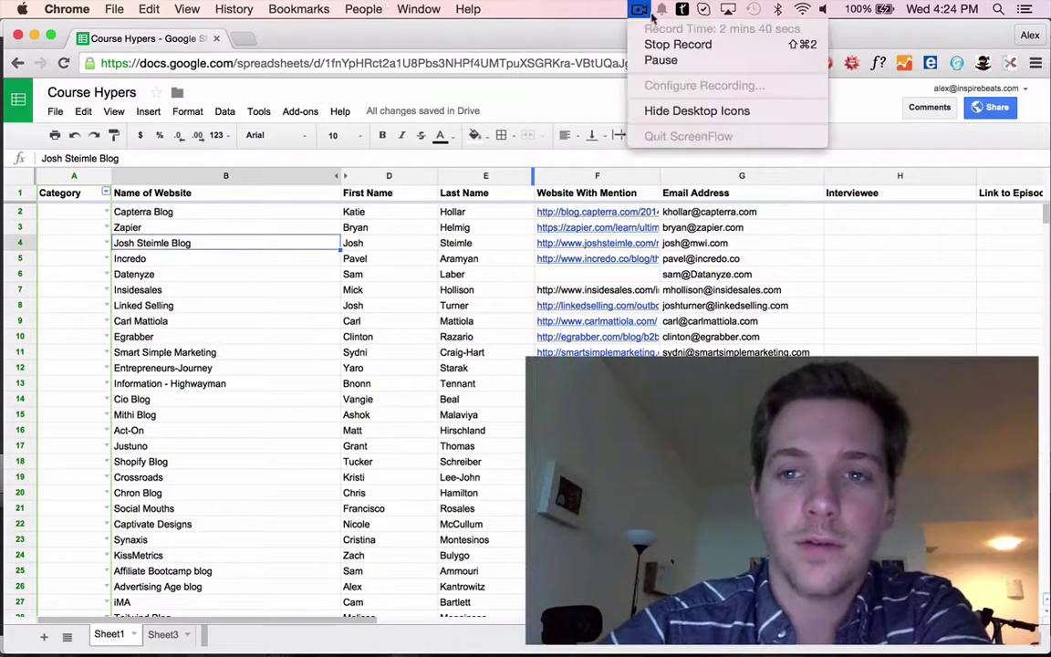